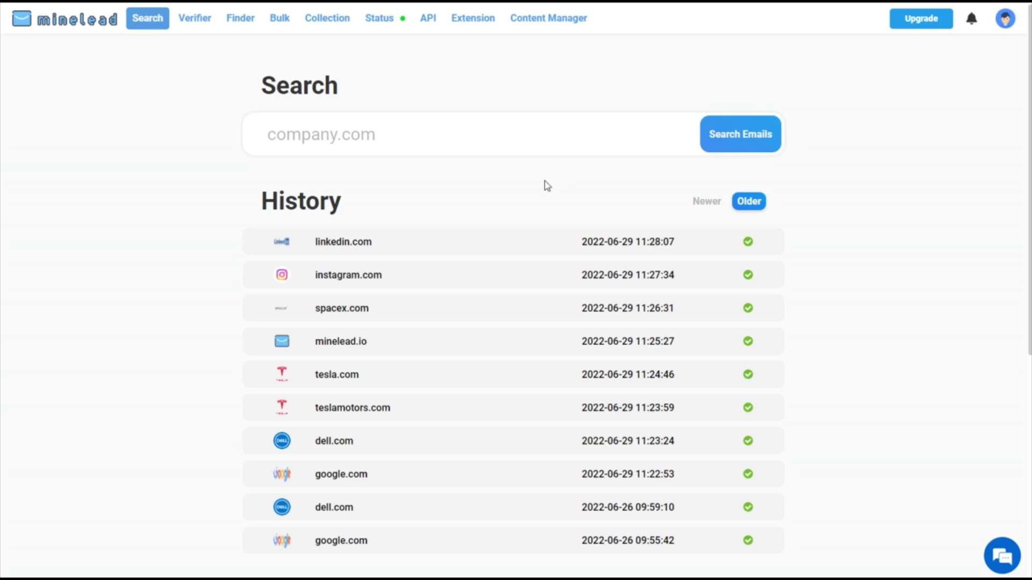
pyautogui.click(145, 26)
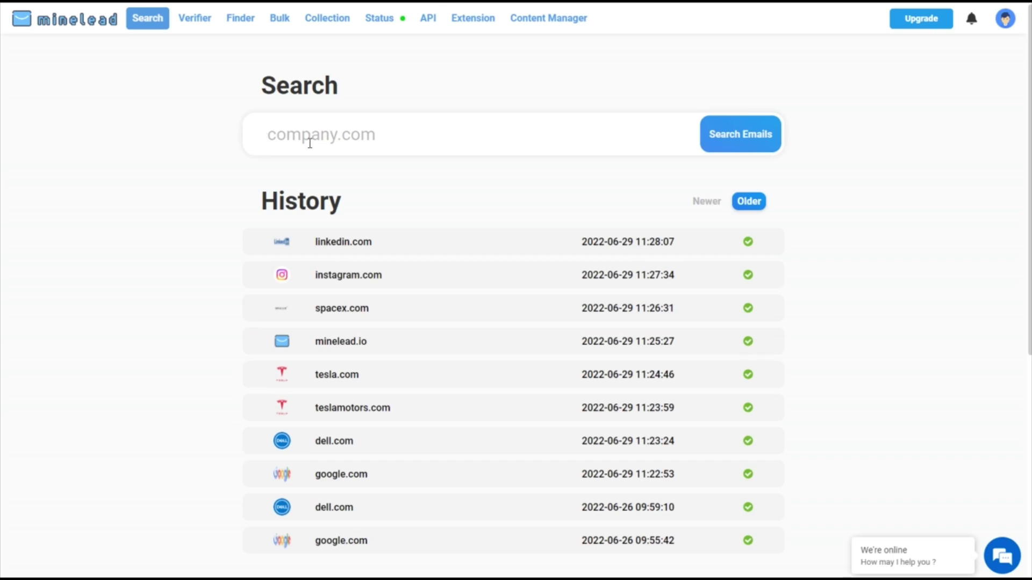
pyautogui.write('Mi')
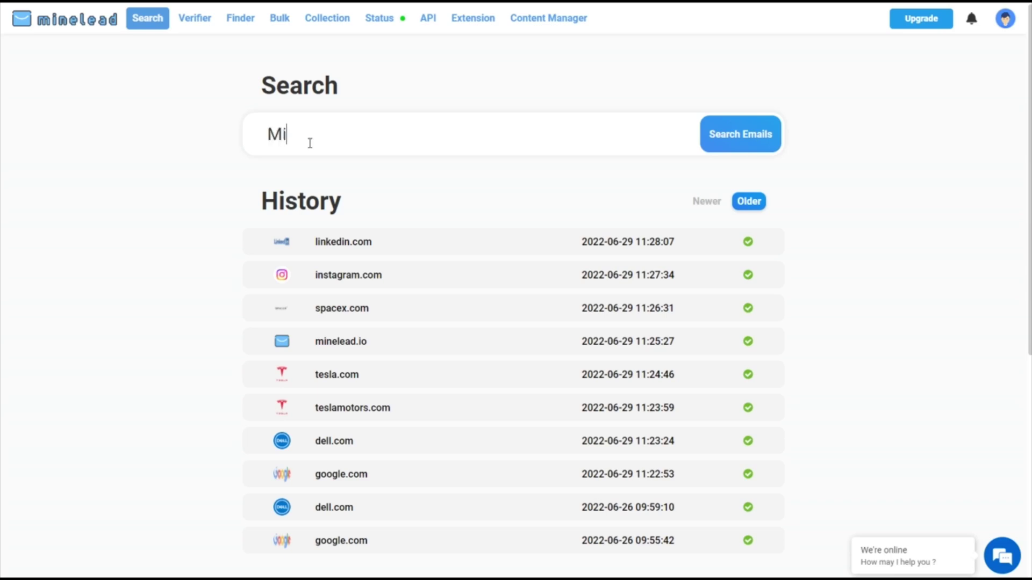
pyautogui.write('nelead')
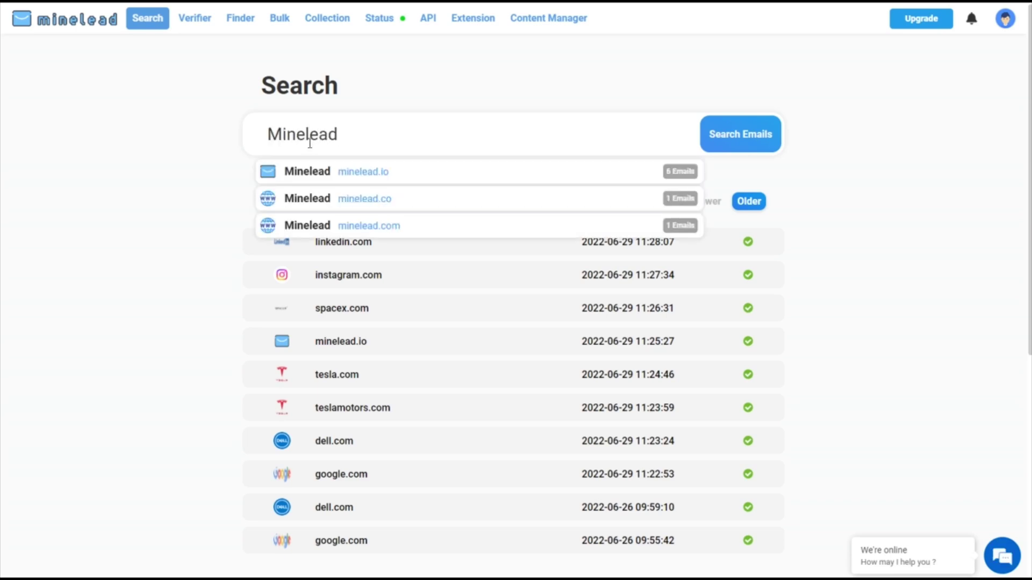
pyautogui.write('.io')
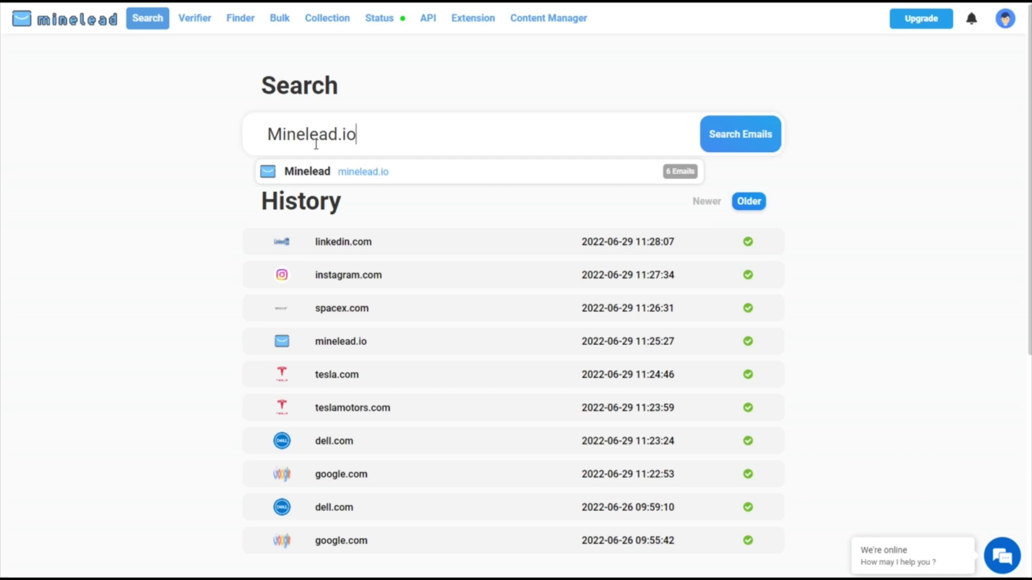
pyautogui.click(347, 168)
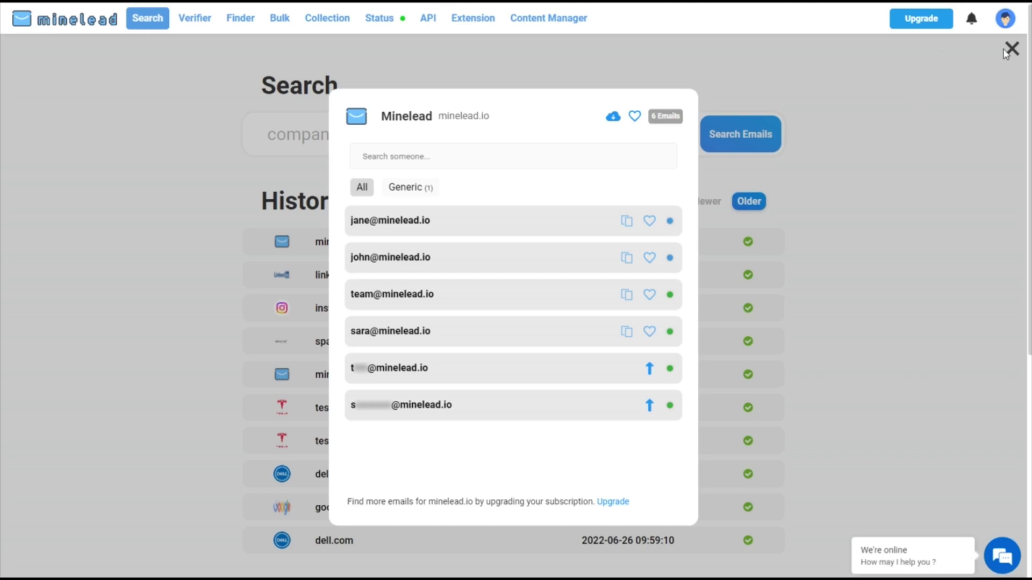
pyautogui.click(420, 189)
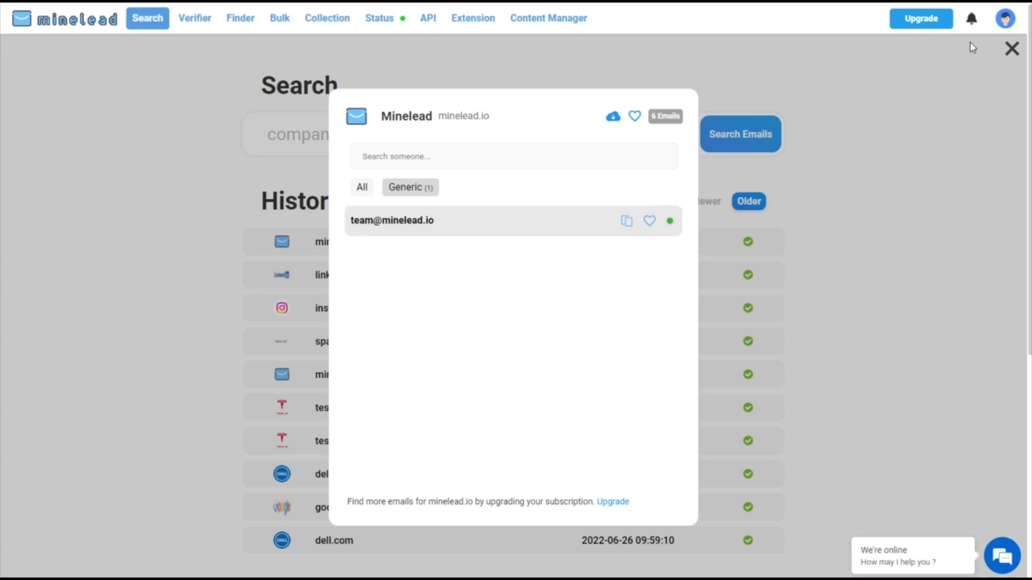
pyautogui.click(1018, 53)
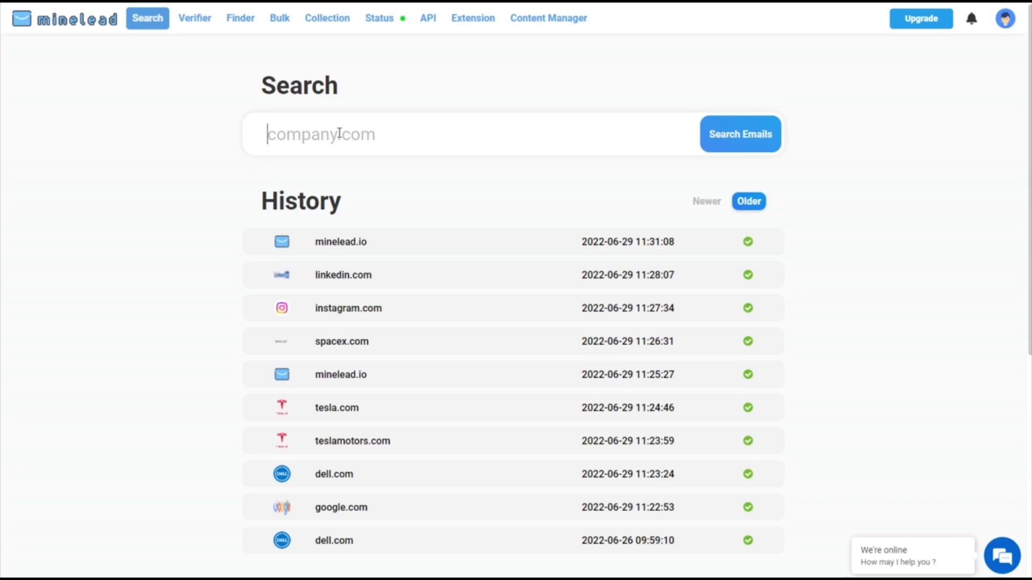
# Search dell.com and scroll through its 187 email results
pyautogui.write('dell')
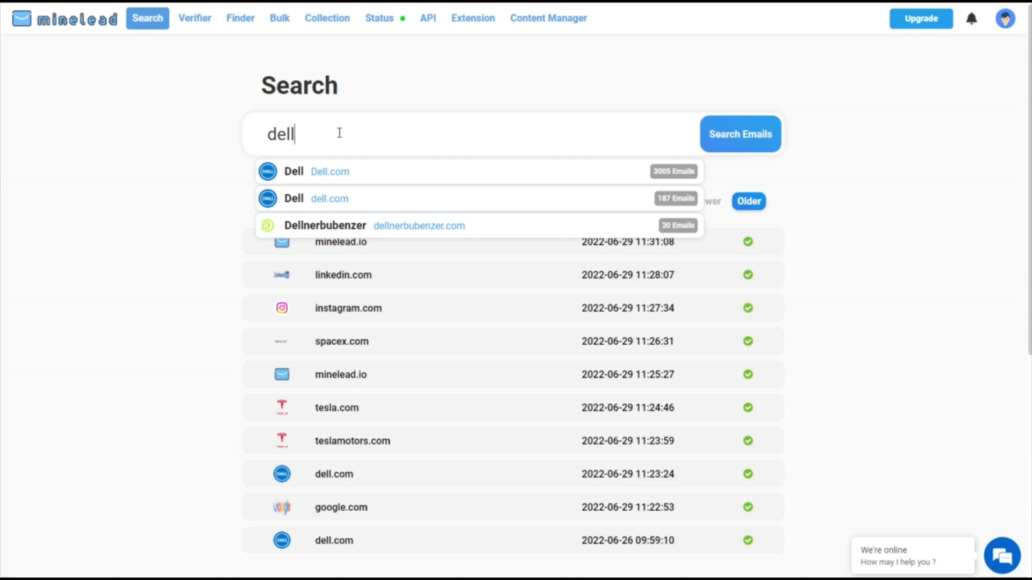
pyautogui.write('.')
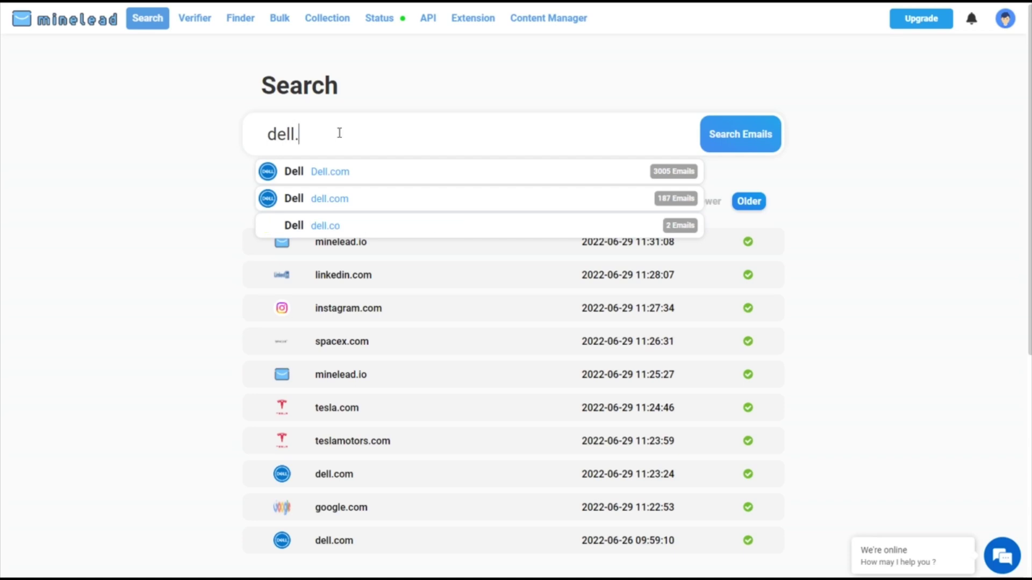
pyautogui.write('com')
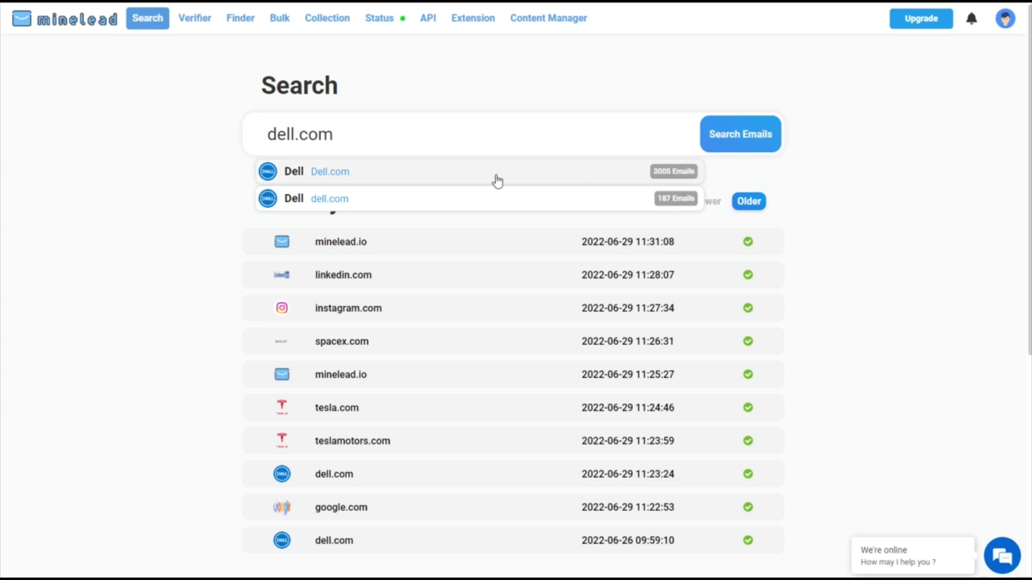
pyautogui.click(497, 177)
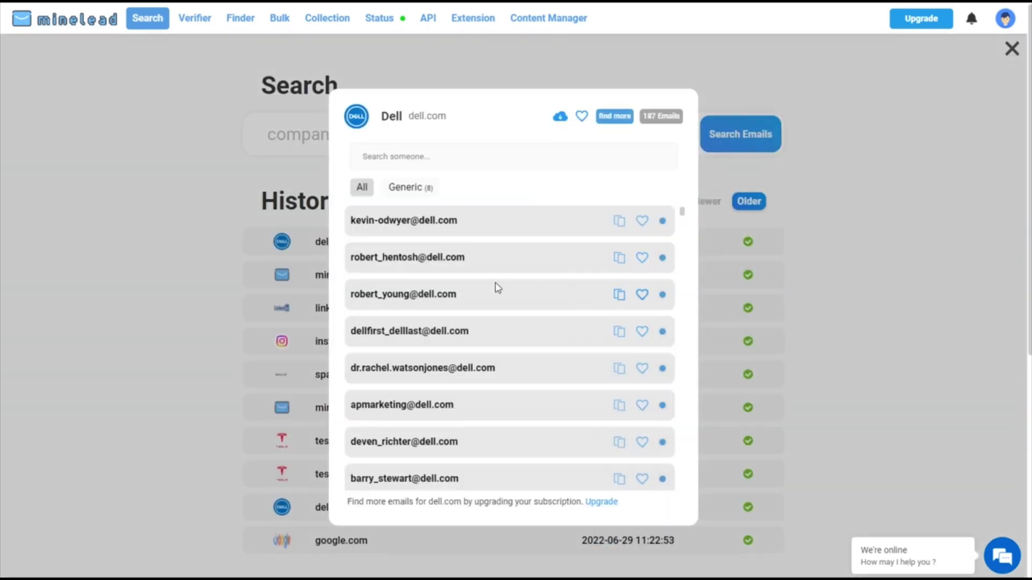
pyautogui.scroll(-1, 576, 360)
pyautogui.scroll(-1, 576, 360)
pyautogui.scroll(-1, 576, 360)
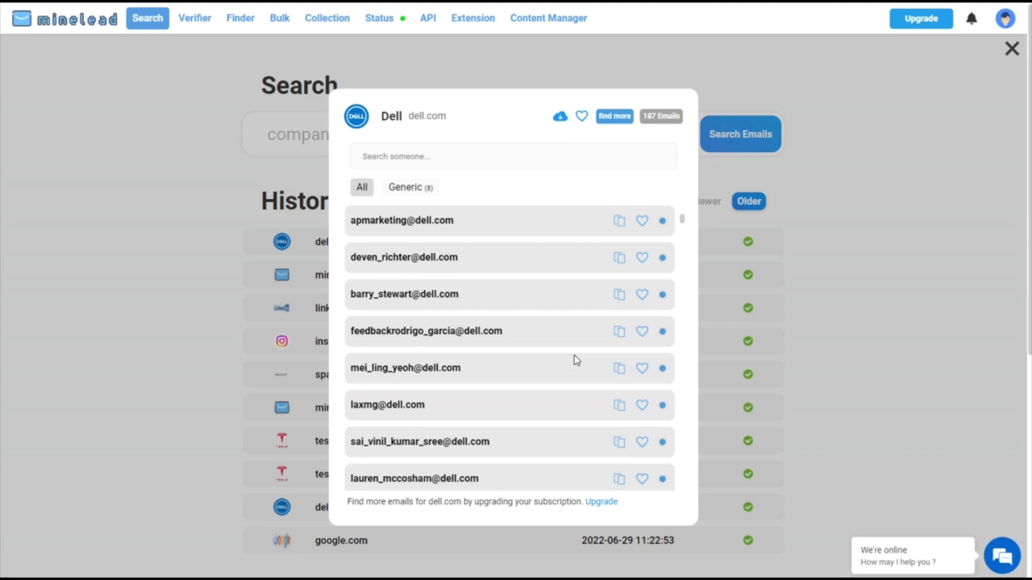
pyautogui.scroll(-2, 576, 360)
pyautogui.scroll(-2, 576, 360)
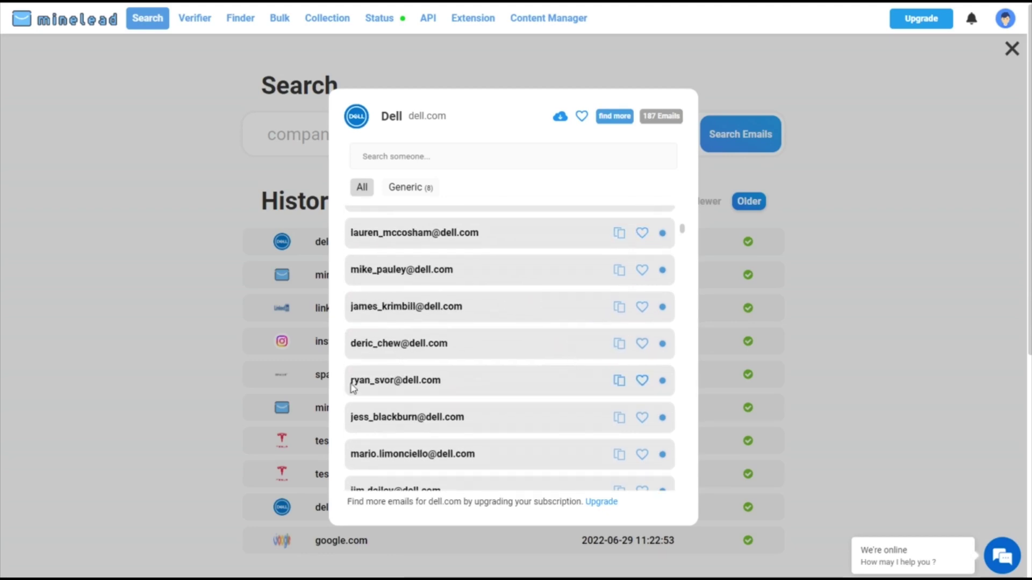
pyautogui.scroll(-1, 439, 467)
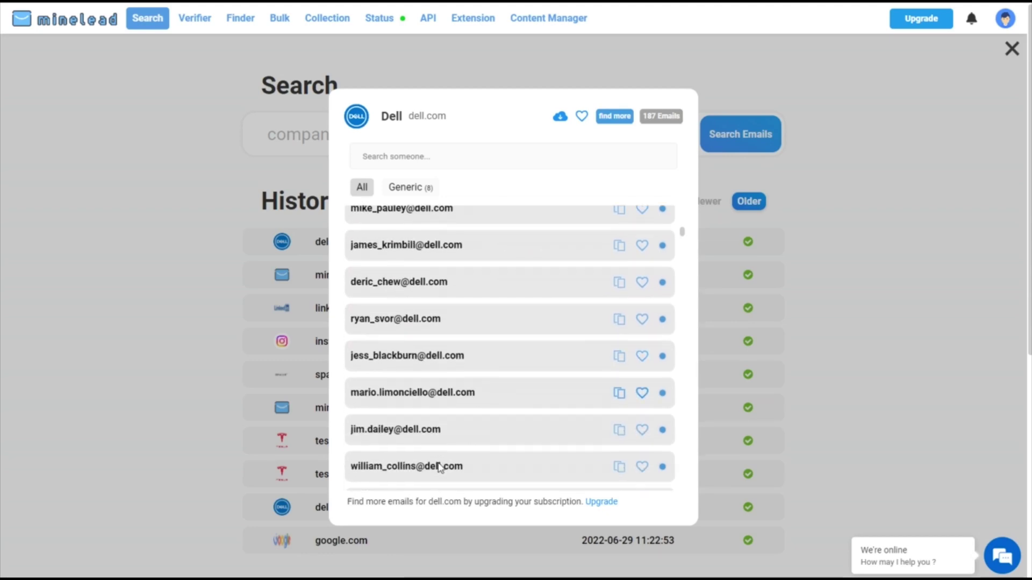
pyautogui.scroll(-1, 511, 449)
pyautogui.scroll(-1, 514, 460)
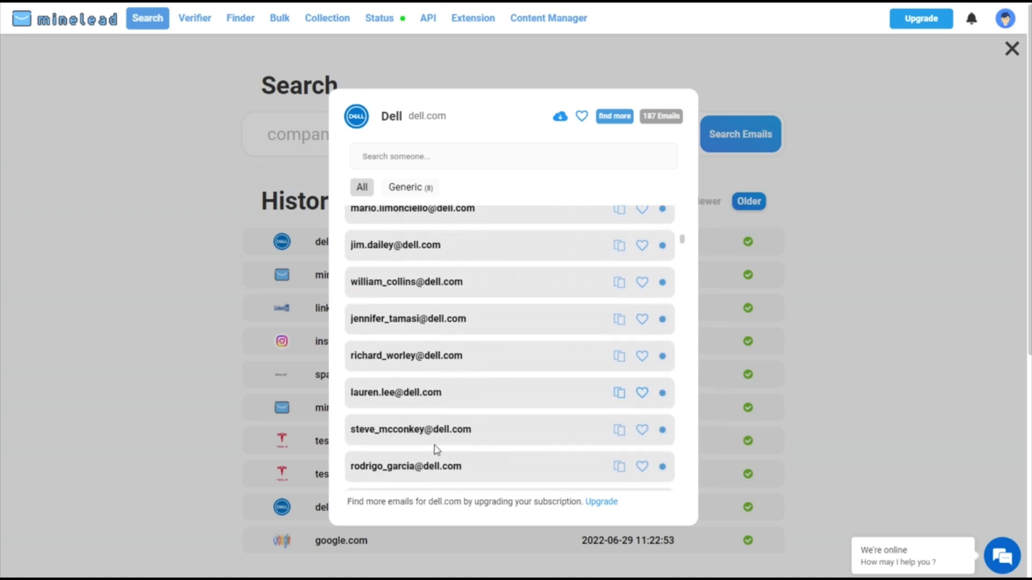
pyautogui.scroll(-1, 422, 481)
pyautogui.scroll(-1, 422, 481)
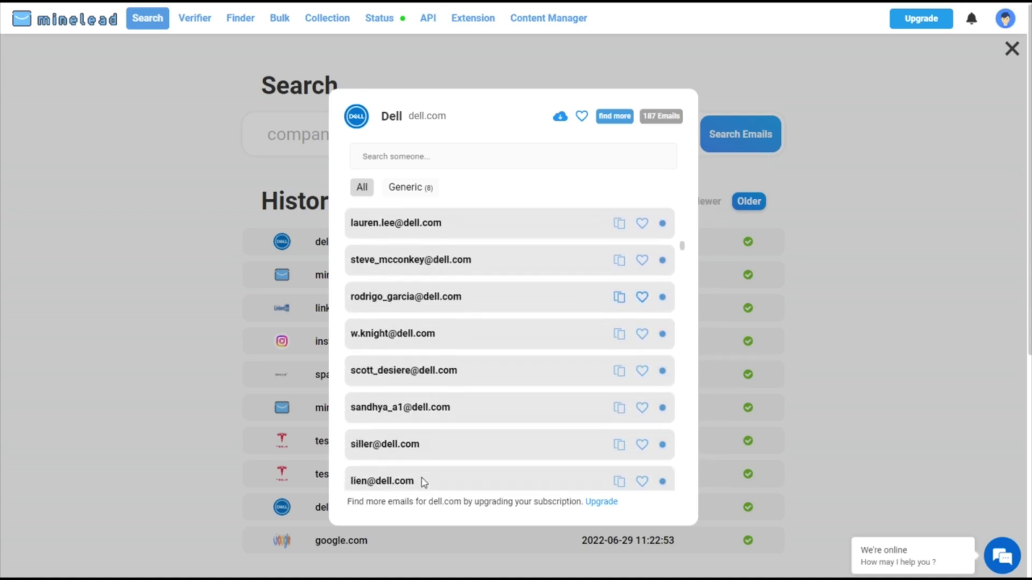
pyautogui.scroll(1, 563, 449)
pyautogui.scroll(2, 563, 449)
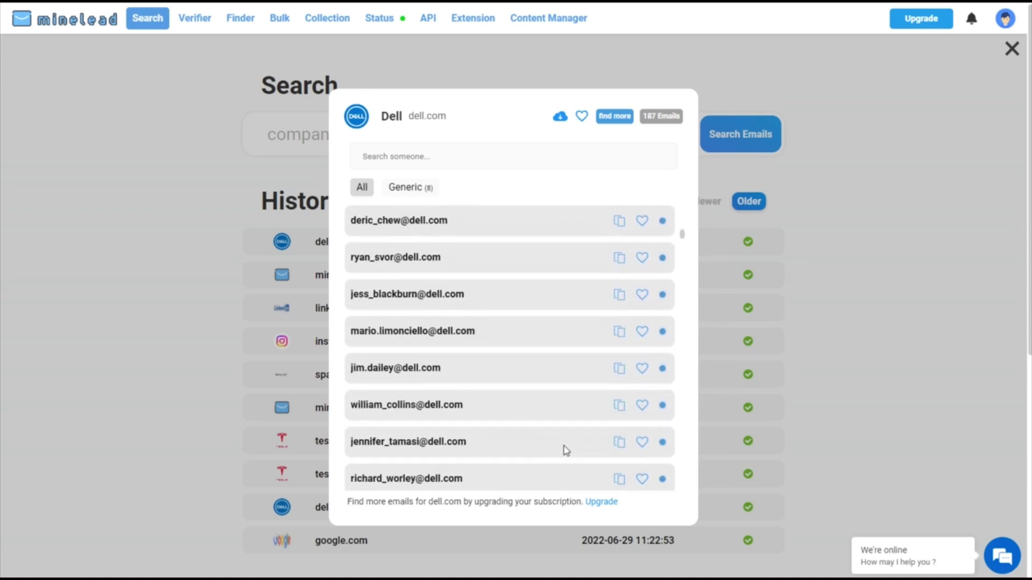
pyautogui.scroll(2, 564, 449)
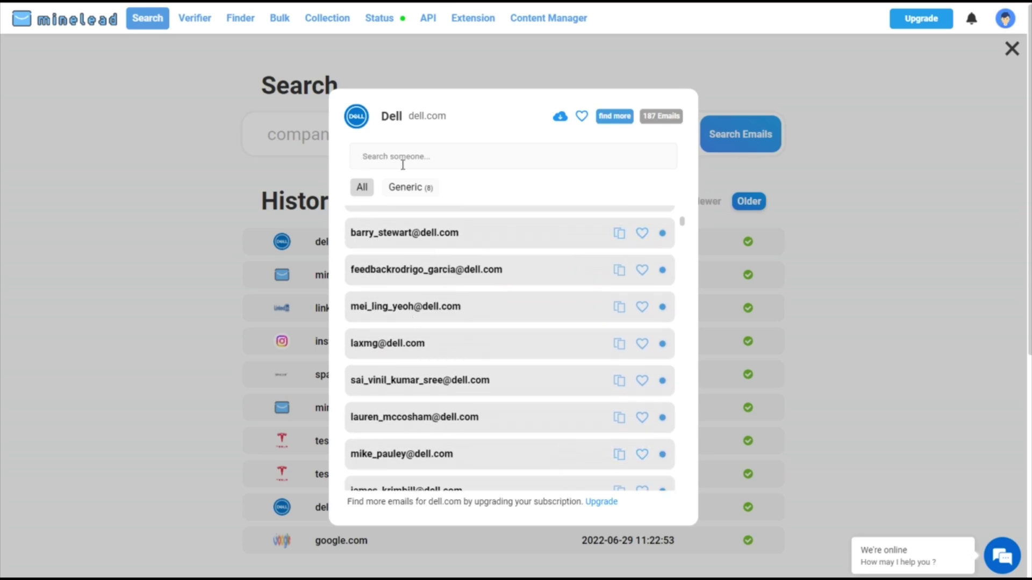
pyautogui.click(407, 188)
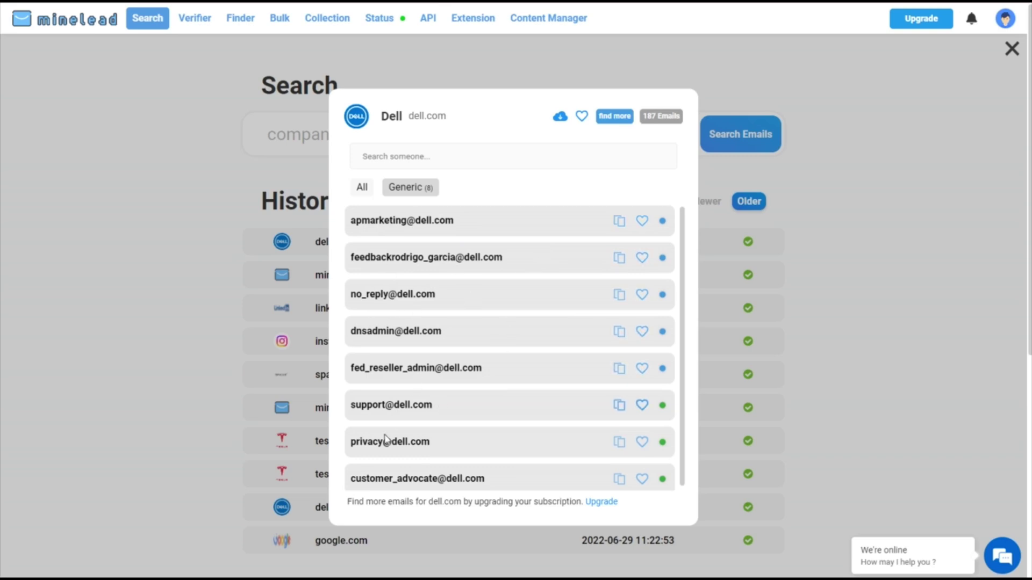
pyautogui.scroll(-2, 461, 460)
pyautogui.scroll(-1, 461, 460)
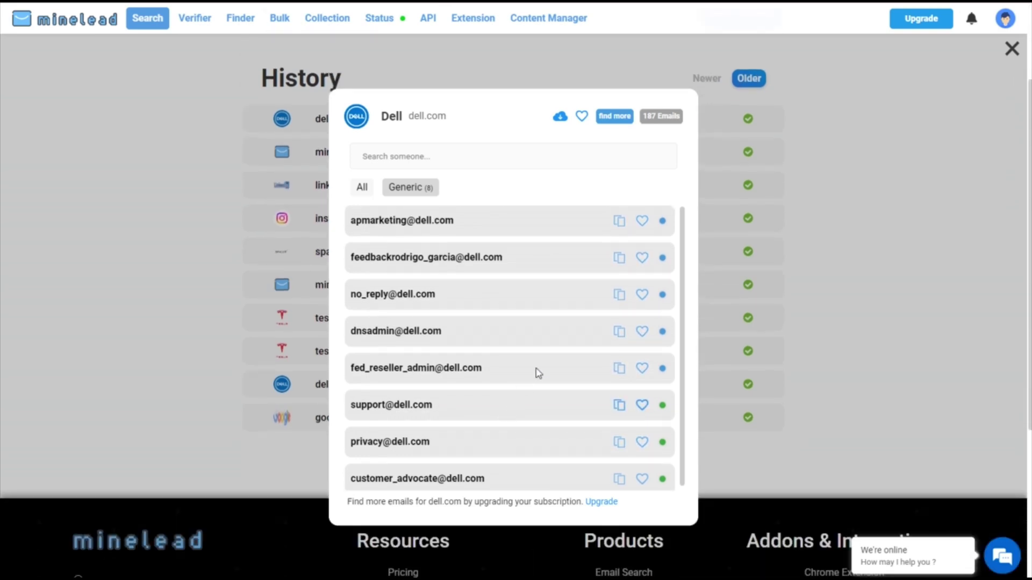
pyautogui.scroll(2, 760, 328)
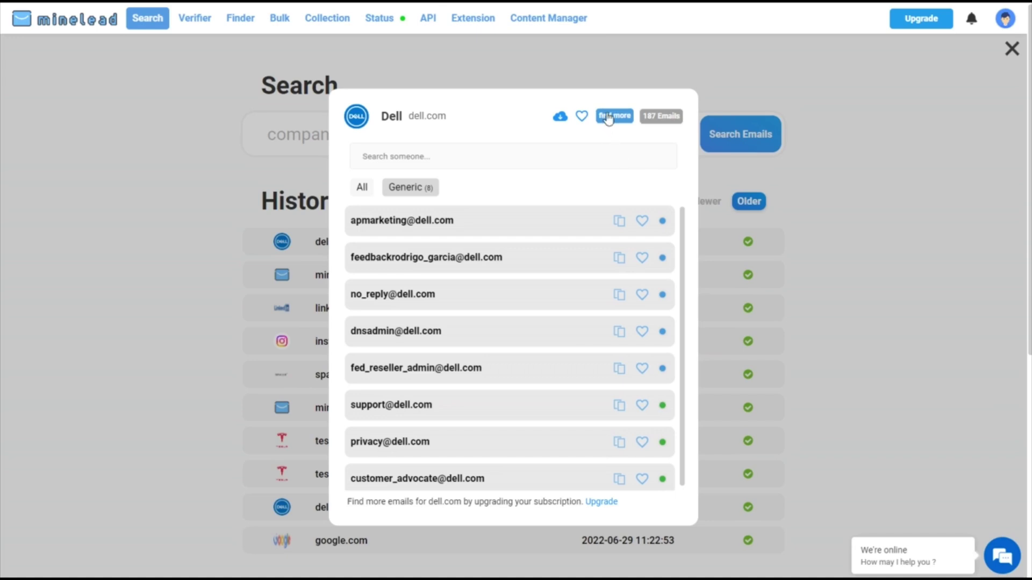
# Start a deeper 'find more' search for dell.com, then show all 187 emails again
pyautogui.click(608, 117)
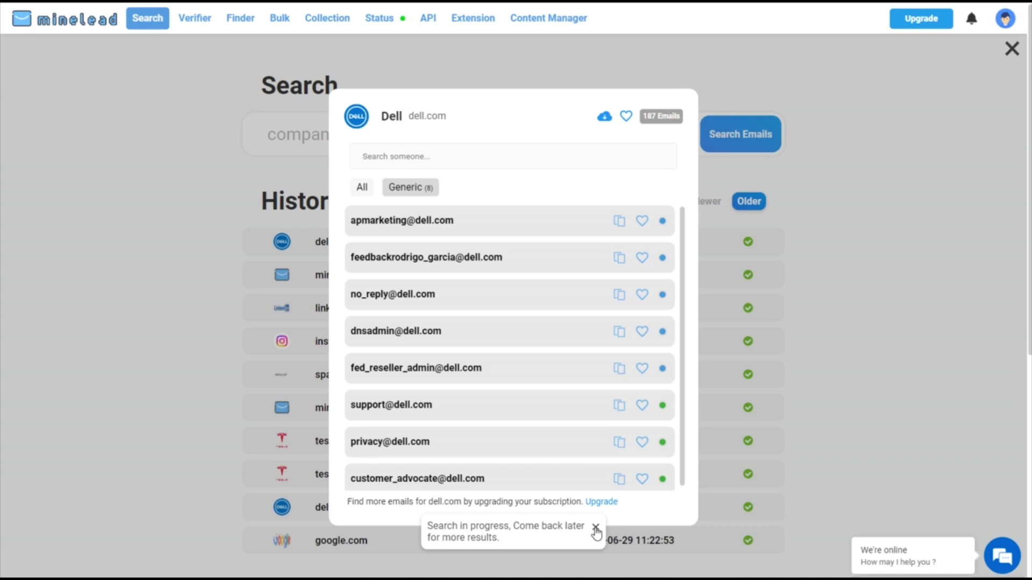
pyautogui.click(596, 529)
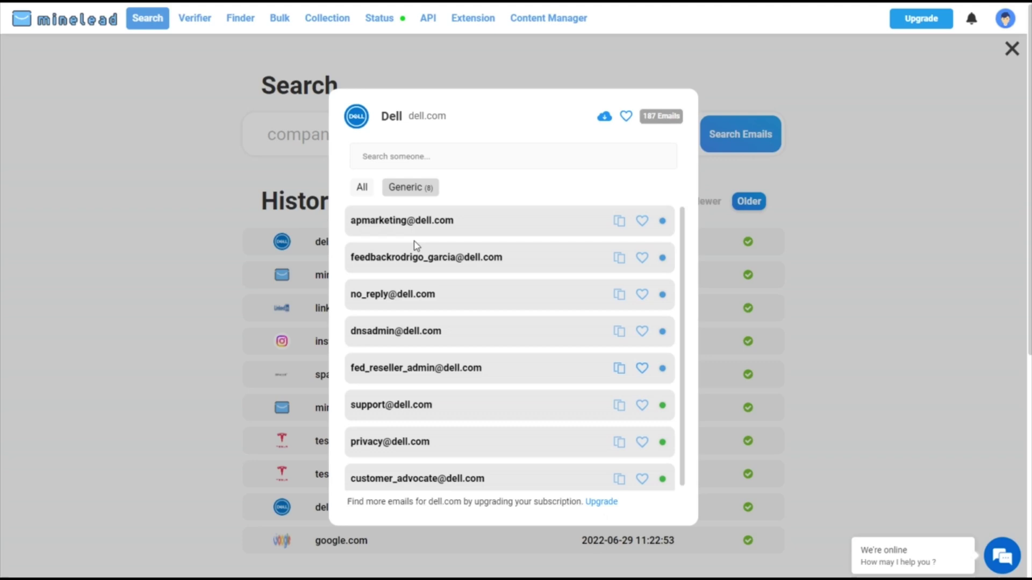
pyautogui.click(362, 188)
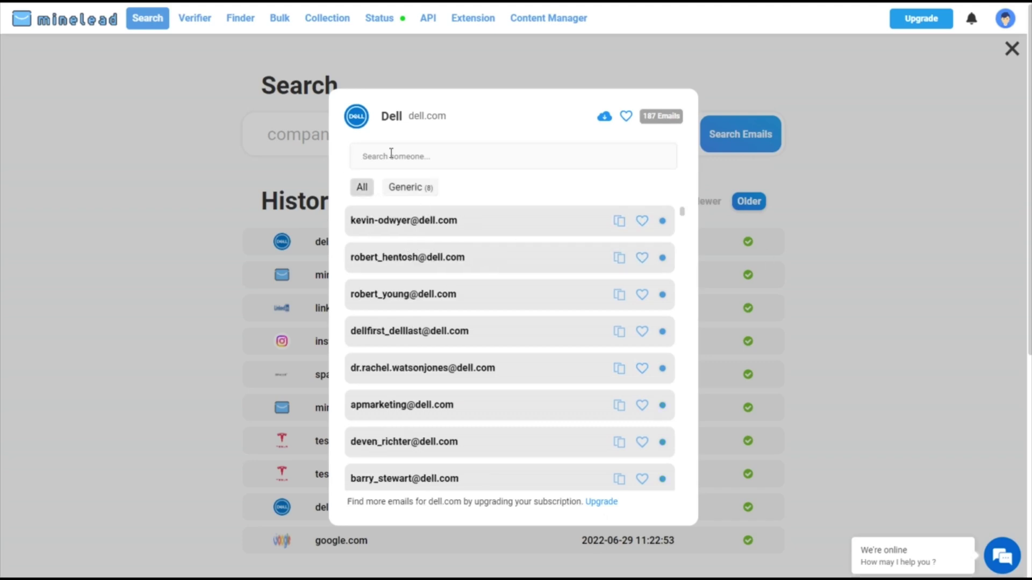
# Filter Dell's results by a contact's name and copy the single matching email address
pyautogui.write('keb')
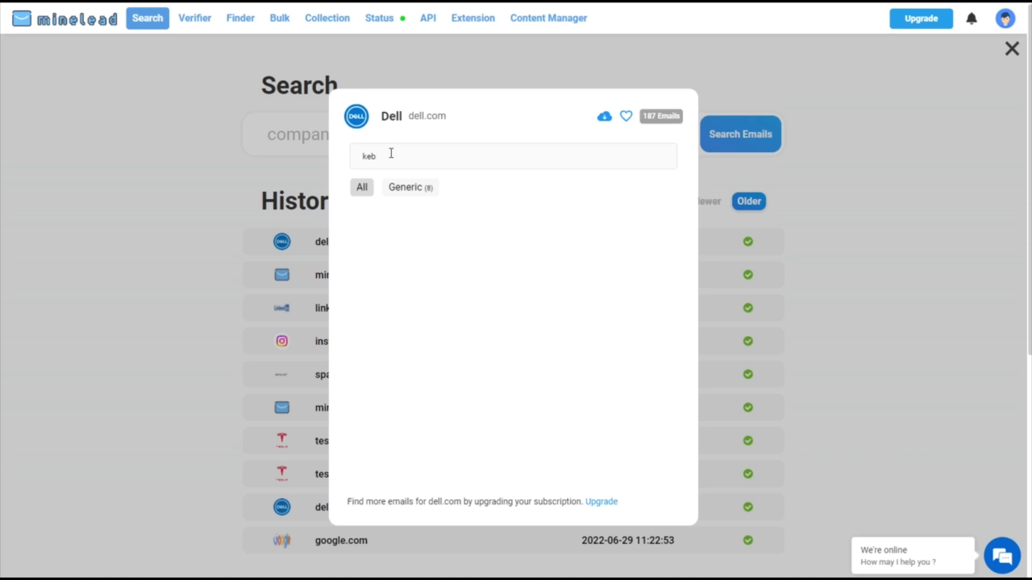
pyautogui.press('BackSpace')
pyautogui.write('vin')
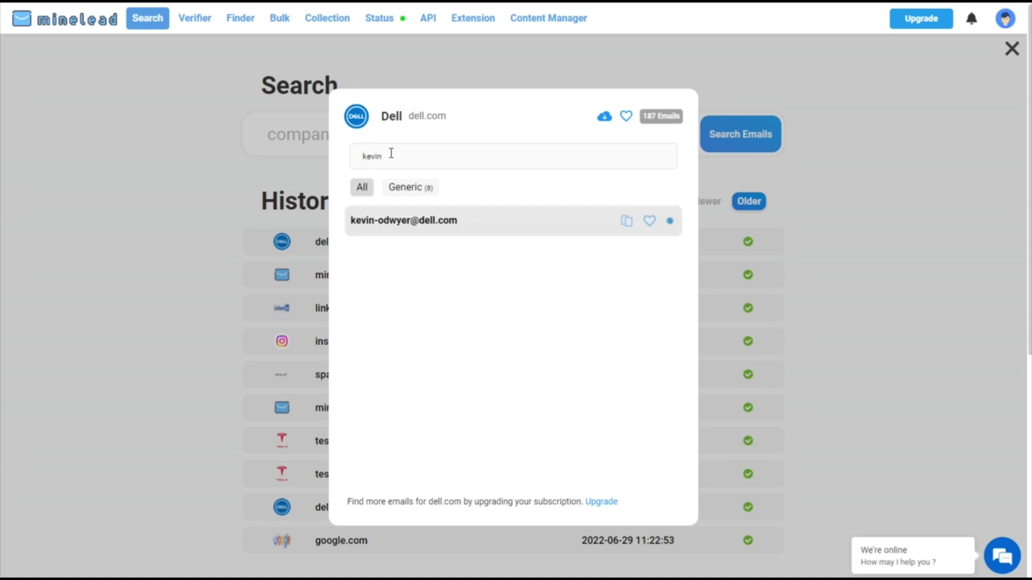
pyautogui.click(628, 221)
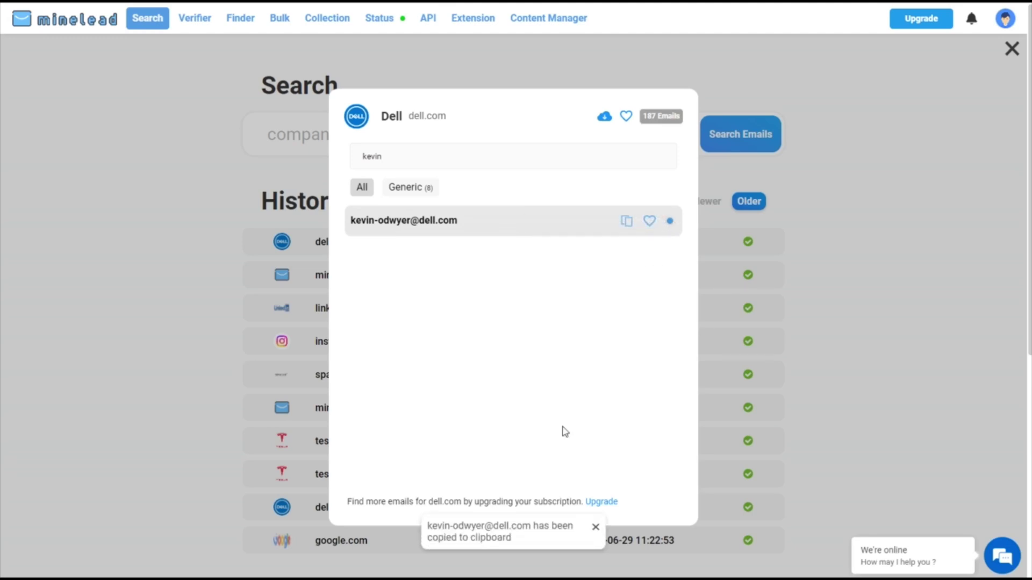
pyautogui.click(596, 530)
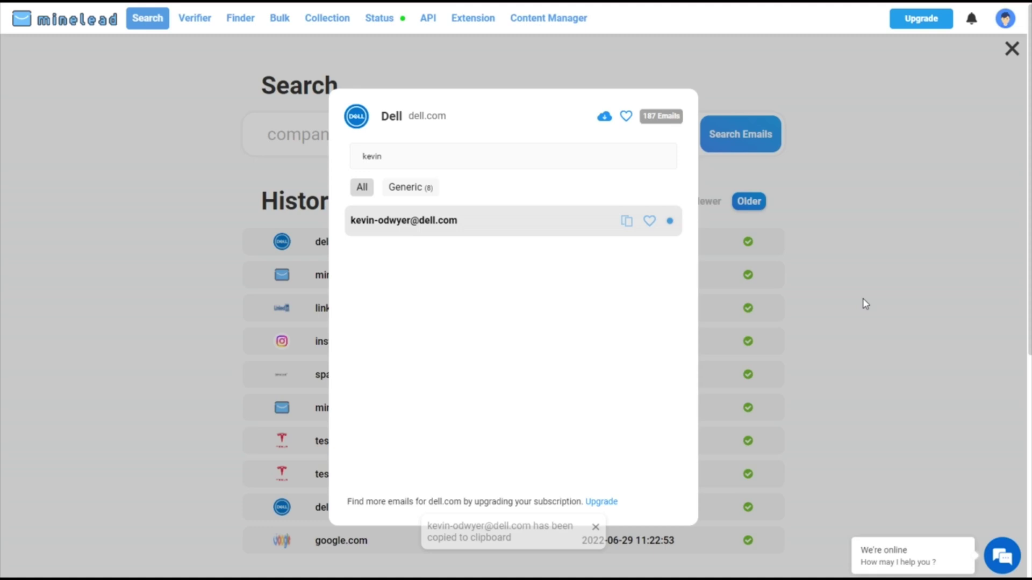
# Export all dell.com emails as leads (20).csv and open the downloaded file
pyautogui.click(1011, 48)
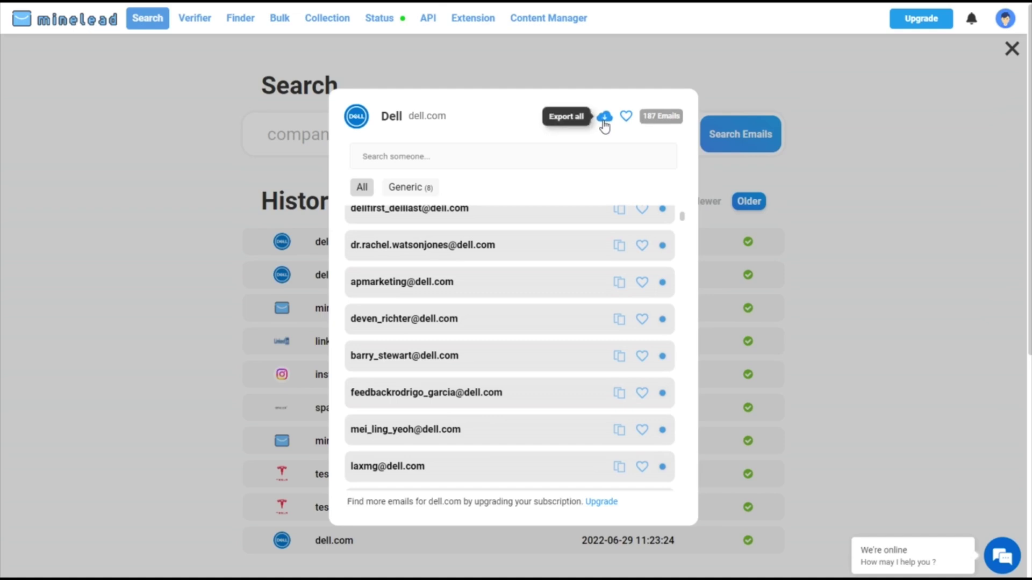
pyautogui.click(604, 117)
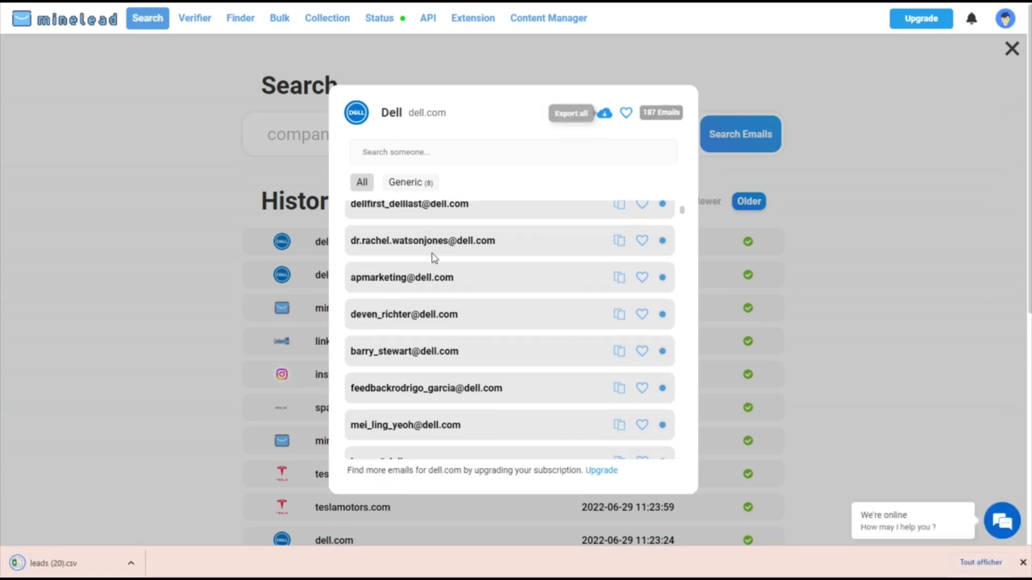
pyautogui.click(52, 564)
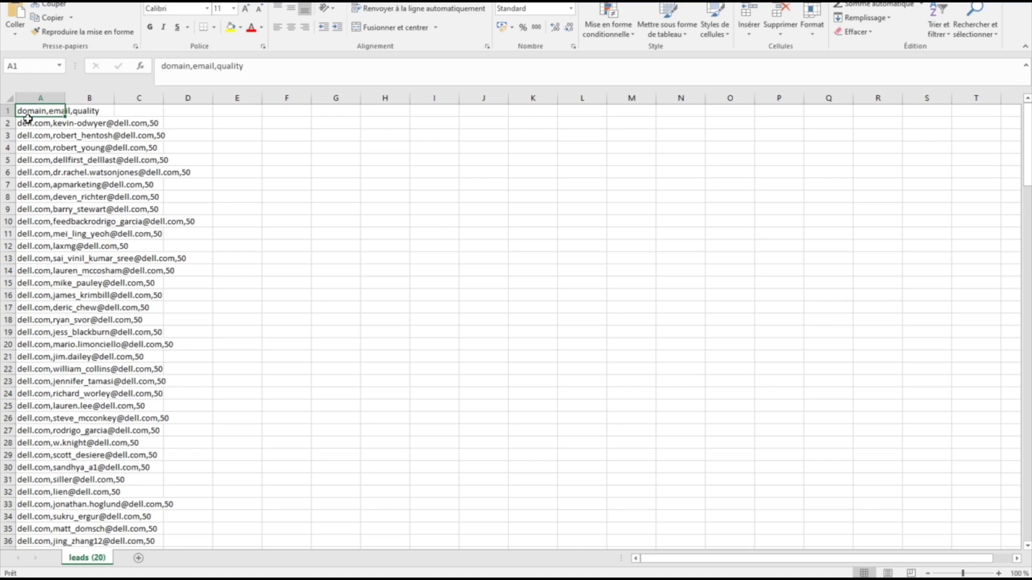
# Select column A of the leads sheet and close the Office activation notice with Fermer
pyautogui.click(57, 99)
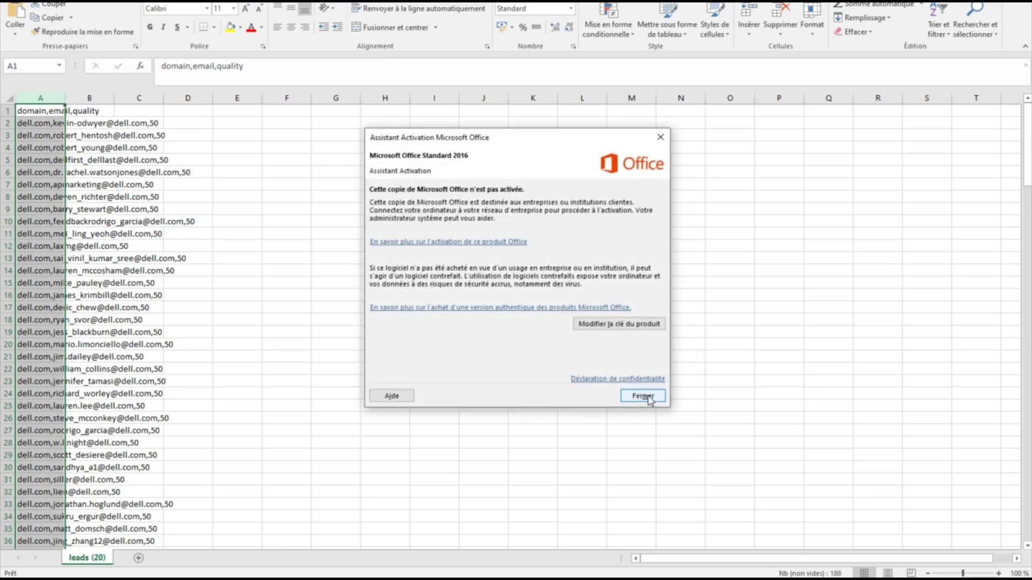
pyautogui.click(651, 397)
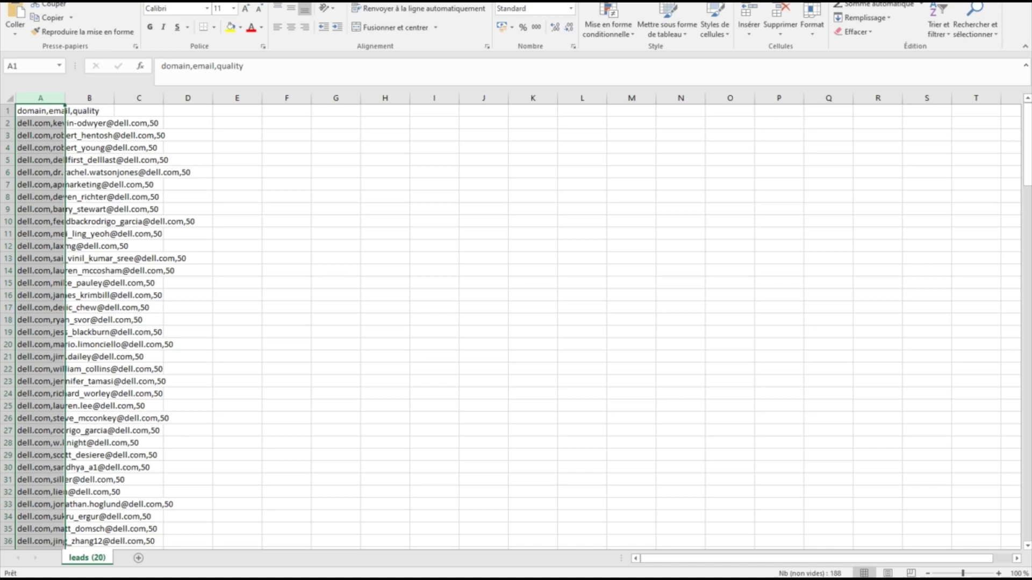
pyautogui.hotkey('ctrl', 'space')
pyautogui.click(81, 123)
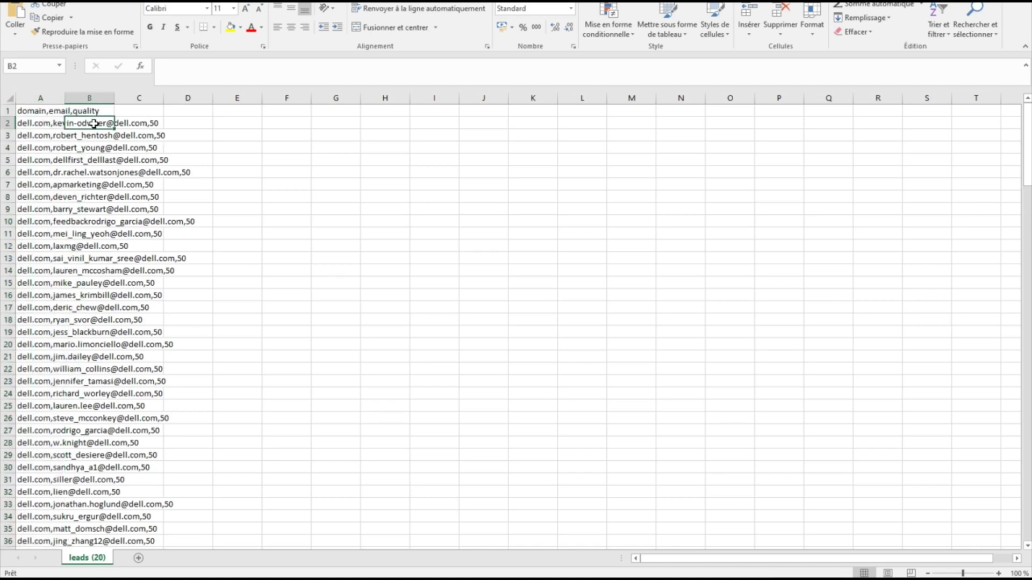
pyautogui.doubleClick(62, 123)
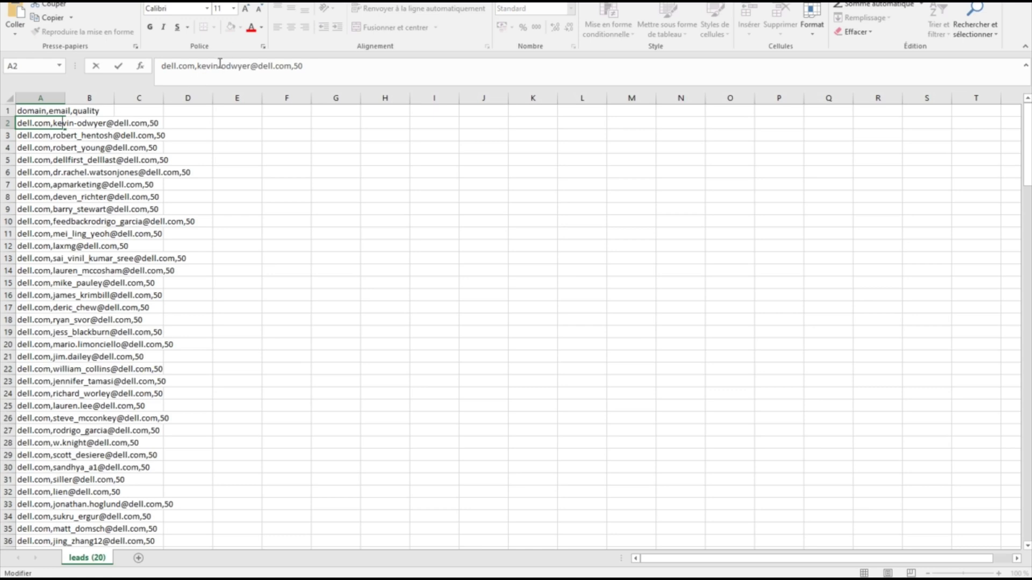
pyautogui.scroll(-4, 215, 355)
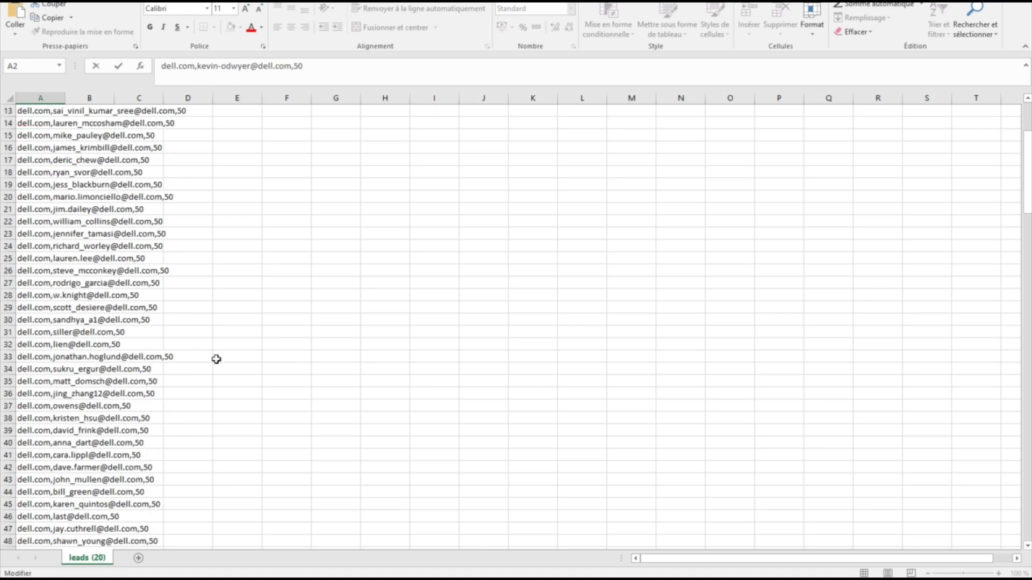
pyautogui.scroll(-4, 215, 357)
pyautogui.scroll(-6, 215, 357)
pyautogui.scroll(-1, 215, 352)
pyautogui.scroll(-4, 215, 352)
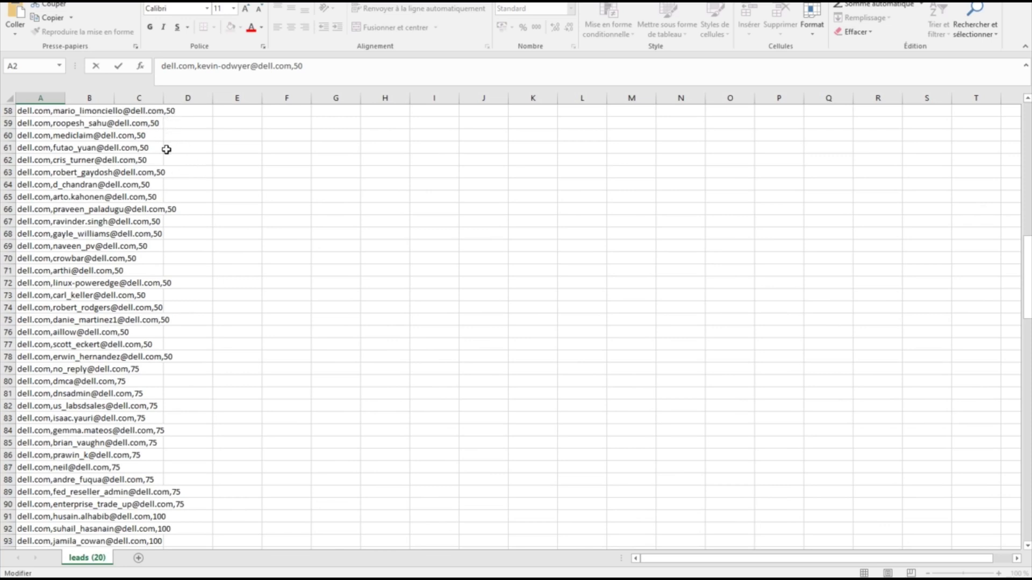
pyautogui.scroll(-1, 200, 371)
pyautogui.scroll(-5, 200, 371)
pyautogui.scroll(-1, 156, 370)
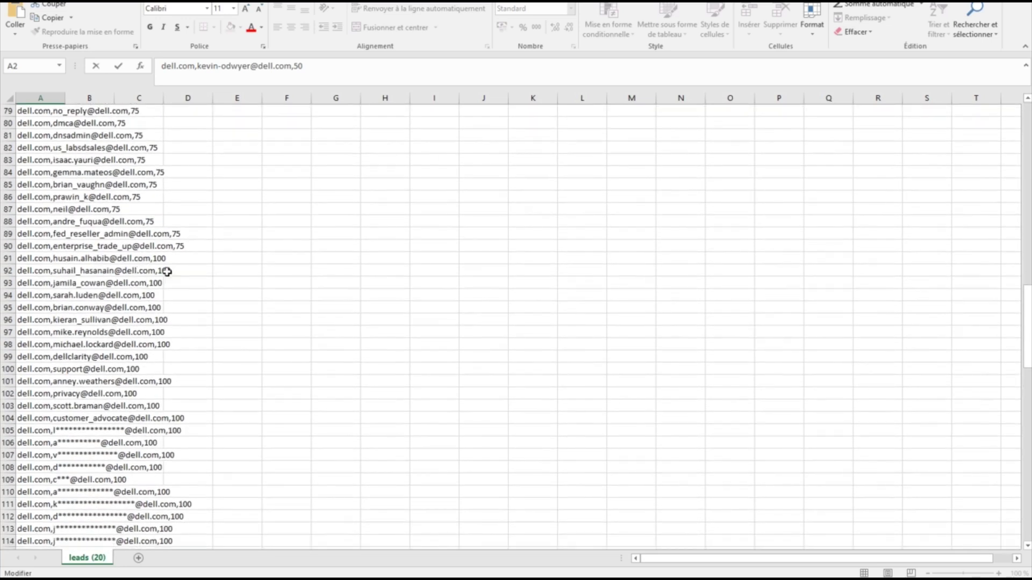
pyautogui.scroll(-3, 145, 455)
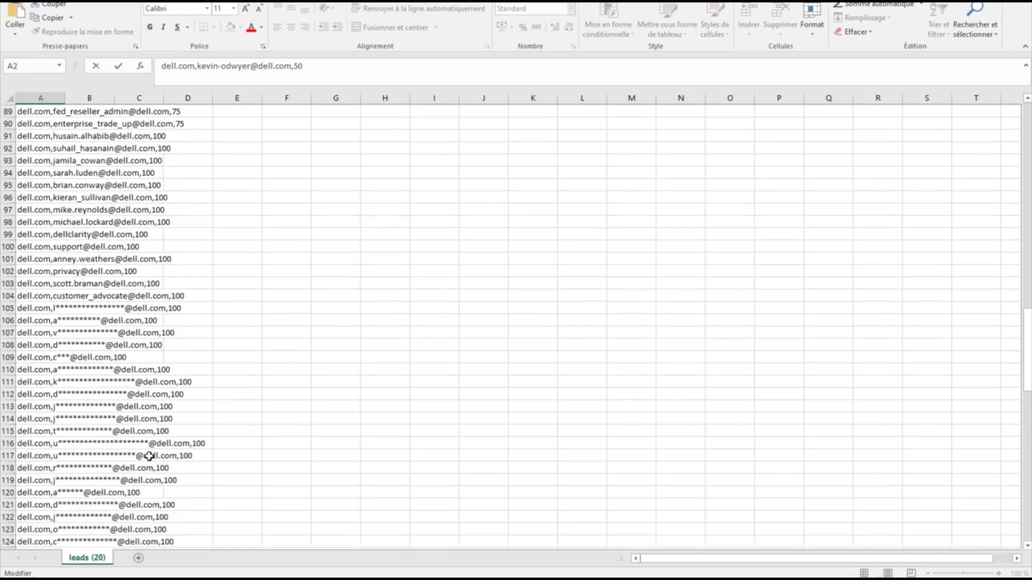
pyautogui.scroll(-1, 162, 499)
pyautogui.scroll(5, 191, 519)
pyautogui.scroll(6, 204, 500)
pyautogui.scroll(12, 204, 501)
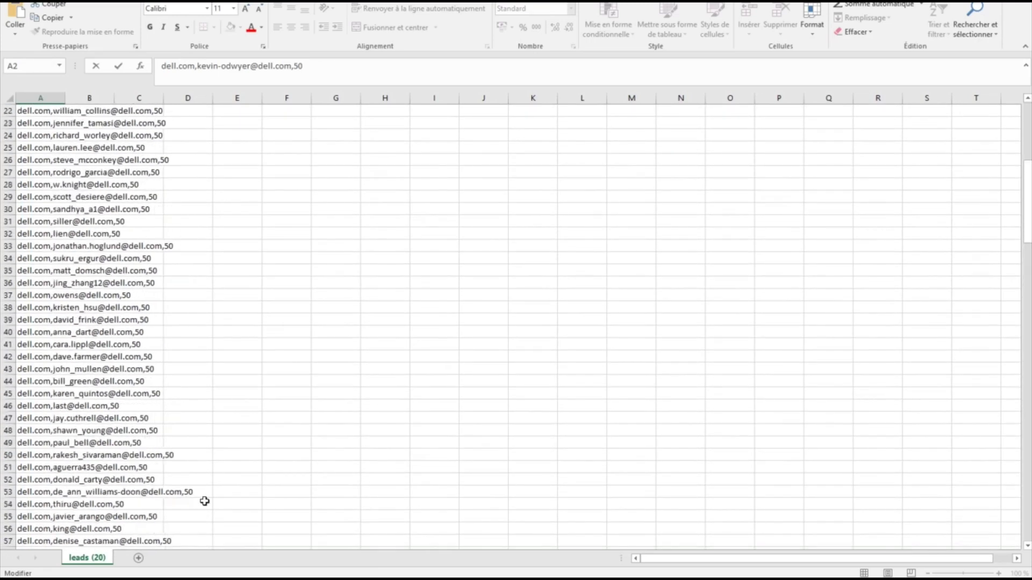
pyautogui.scroll(6, 205, 501)
pyautogui.scroll(1, 205, 501)
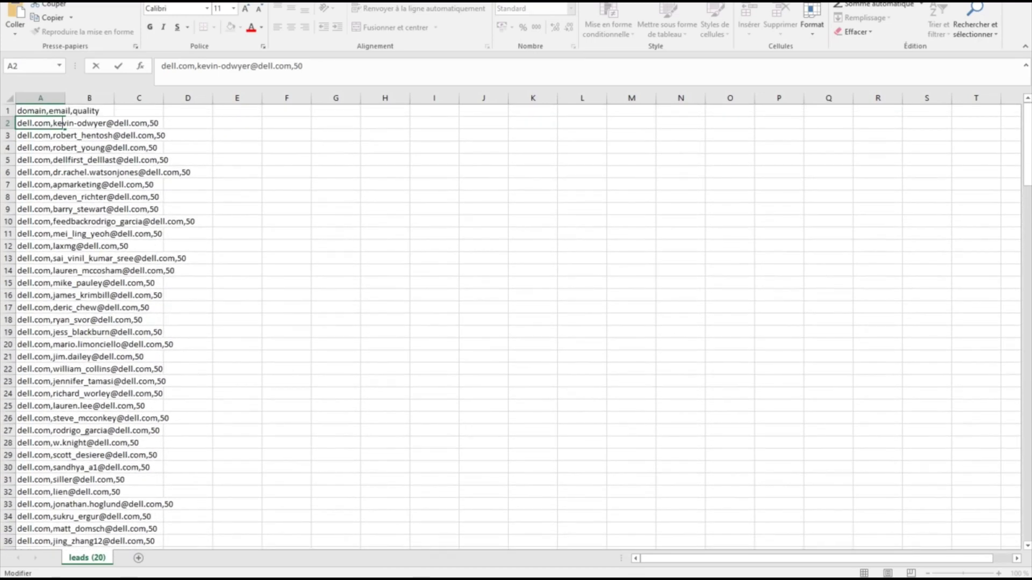
# Return to Minelead's pricing page and switch plan prices to monthly billing, Pro at $19/month
pyautogui.click(508, 550)
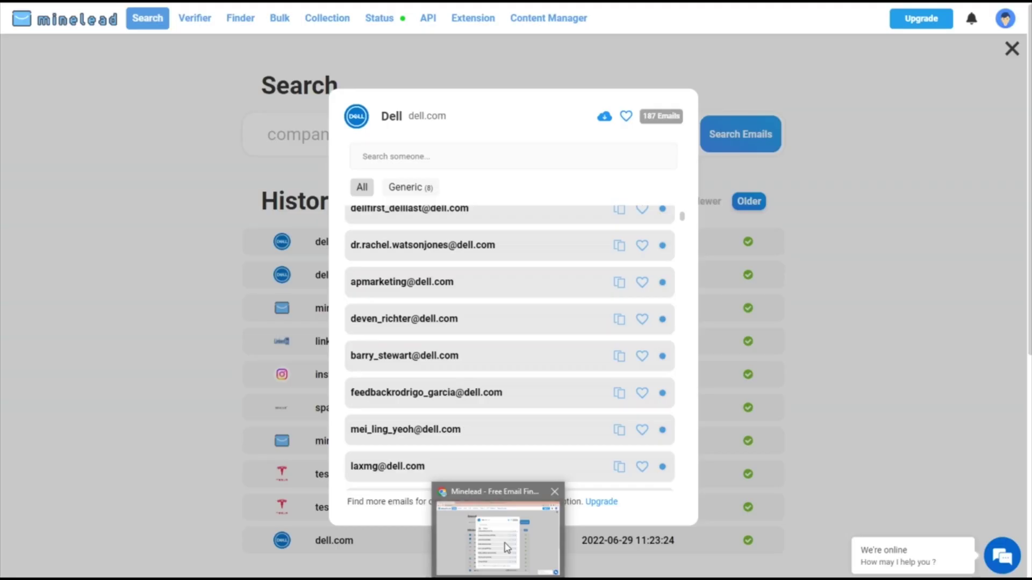
pyautogui.scroll(3, 532, 382)
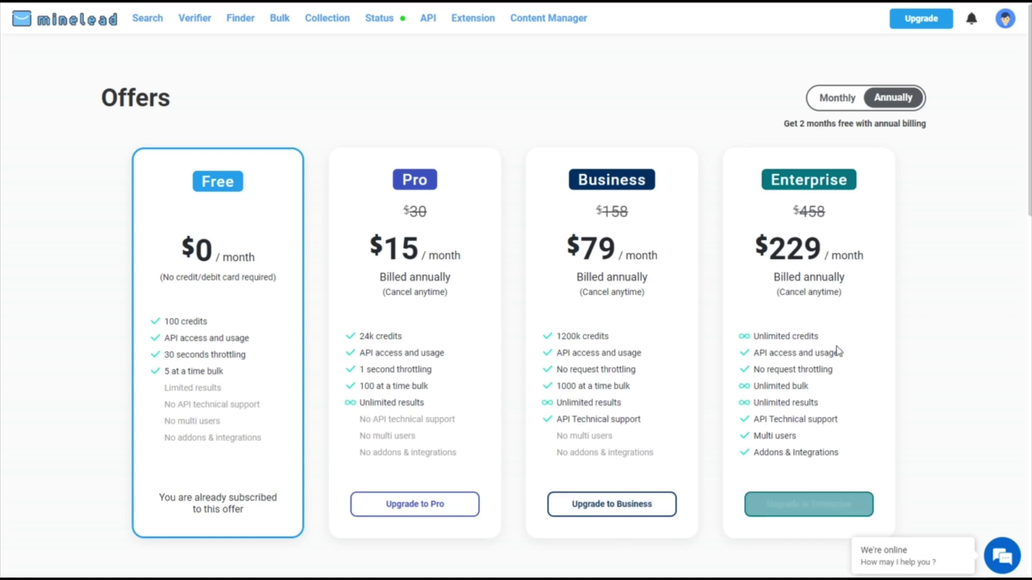
pyautogui.click(837, 99)
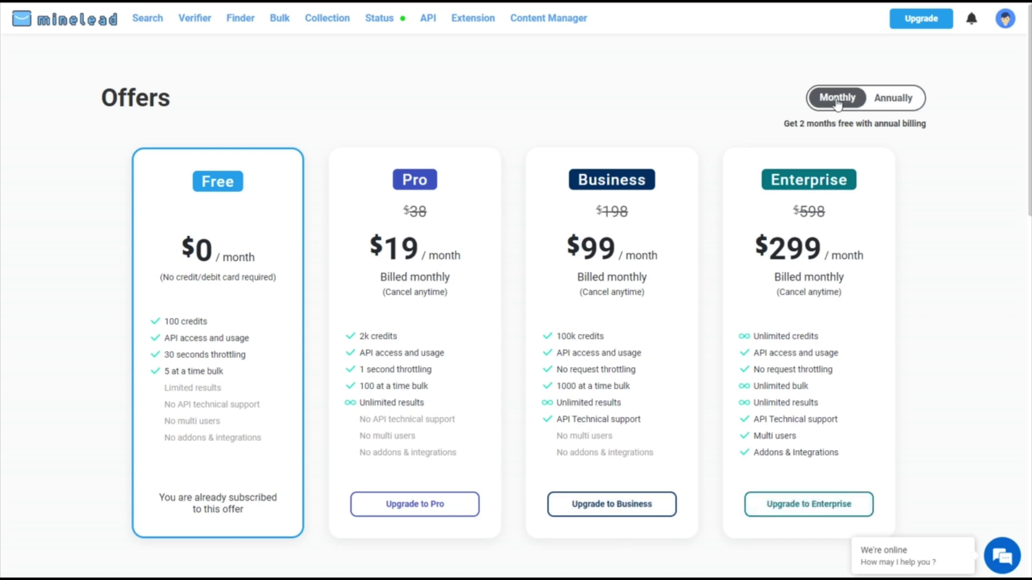
# Begin the Pro Monthly upgrade and focus the coupon code field, leaving $19 due now
pyautogui.click(415, 515)
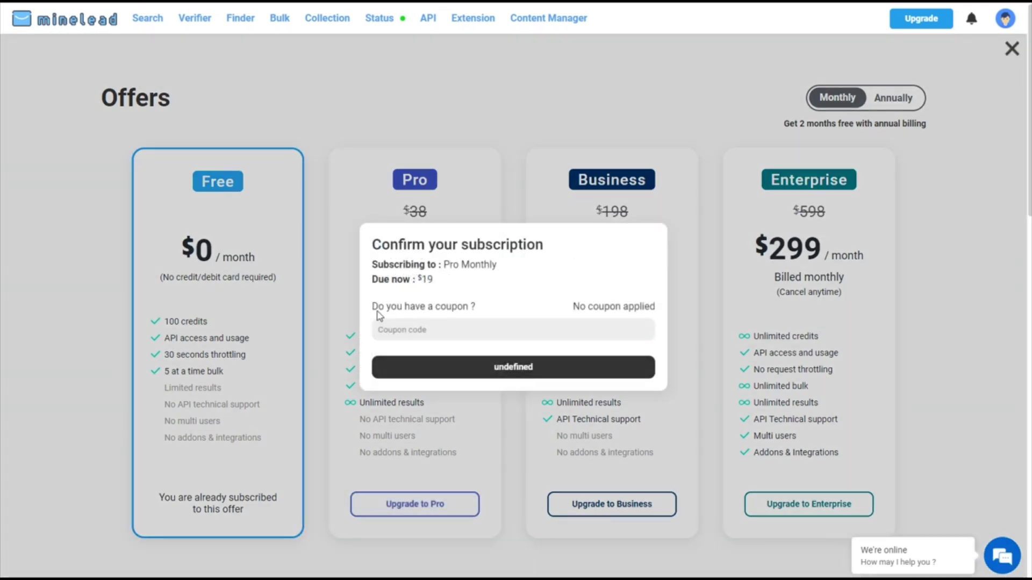
pyautogui.click(430, 332)
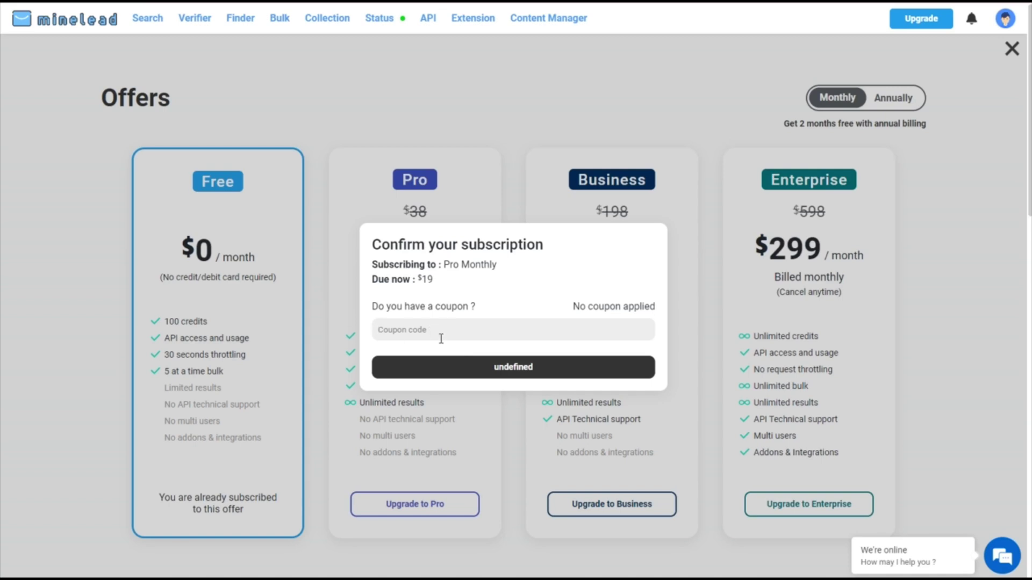
# Confirm the Pro Monthly subscription and open the profile avatar menu
pyautogui.click(506, 374)
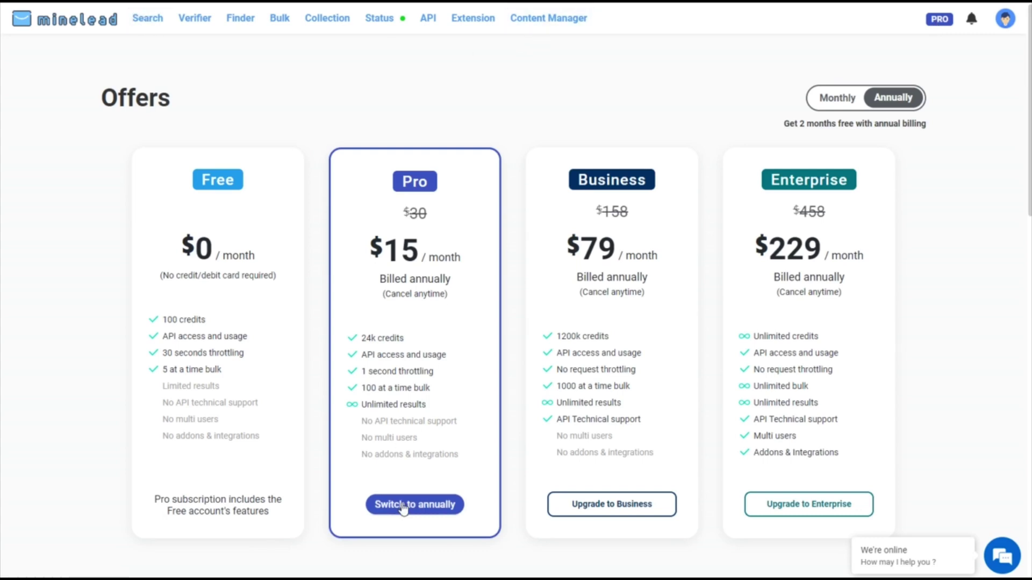
pyautogui.click(1006, 20)
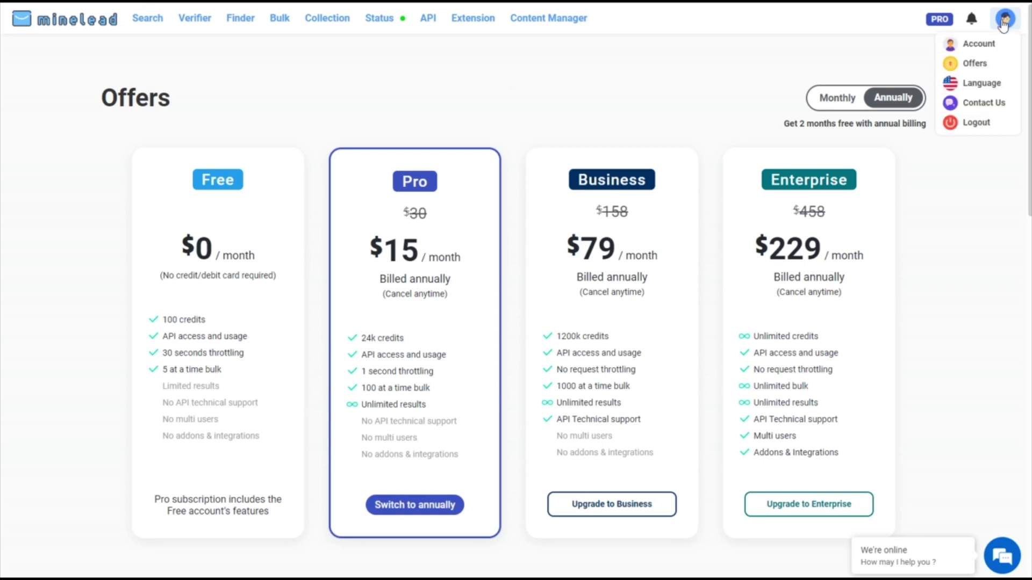
# Go back to the Search page with its history of looked-up domains
pyautogui.click(147, 18)
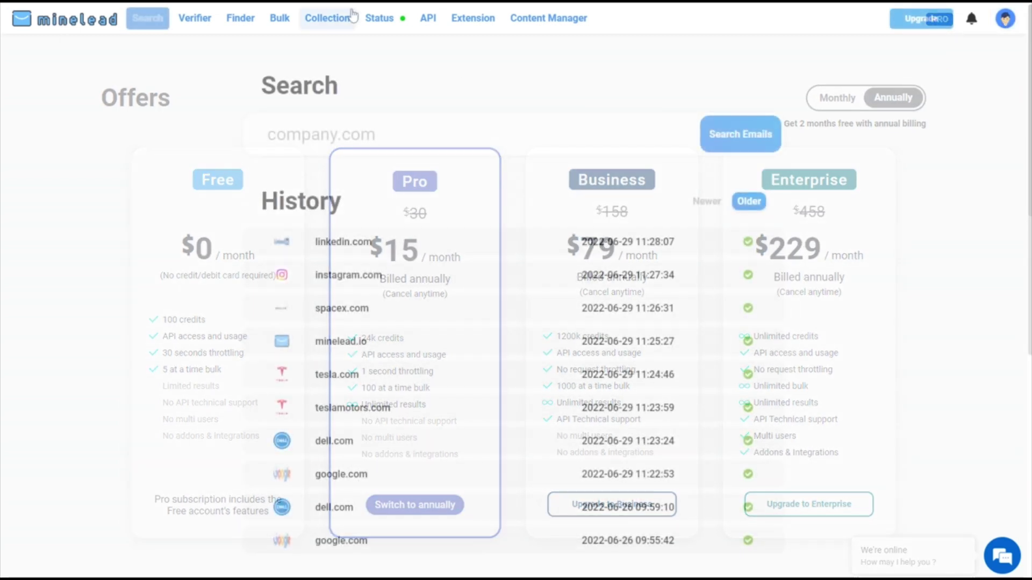